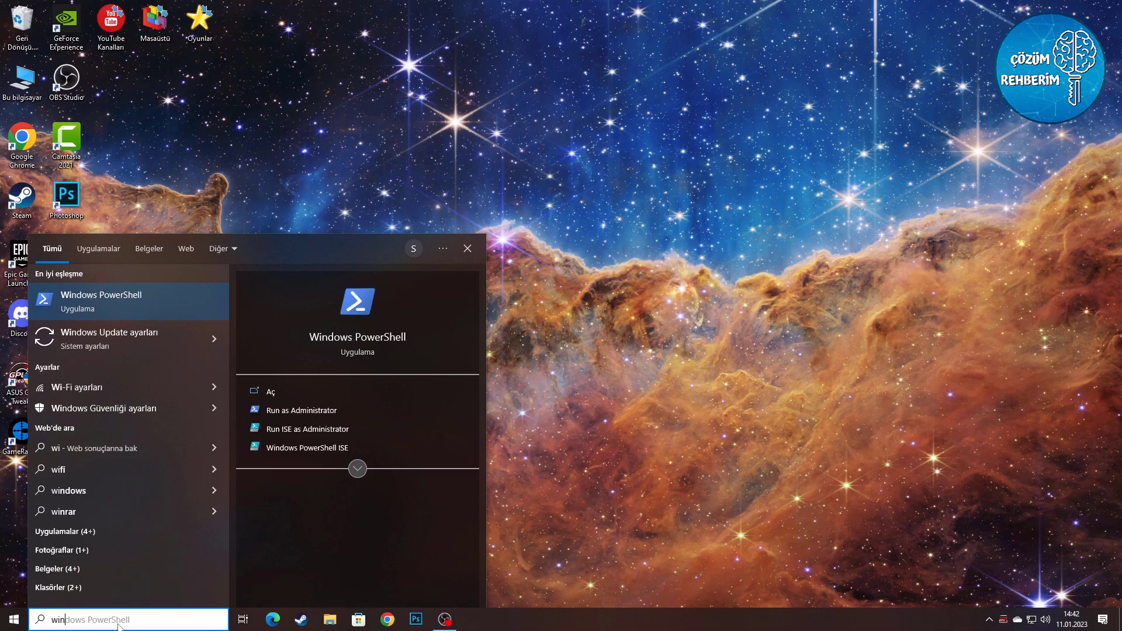
- Open the Windows Update settings, check for available updates and close the settings window
left_click(141, 343)
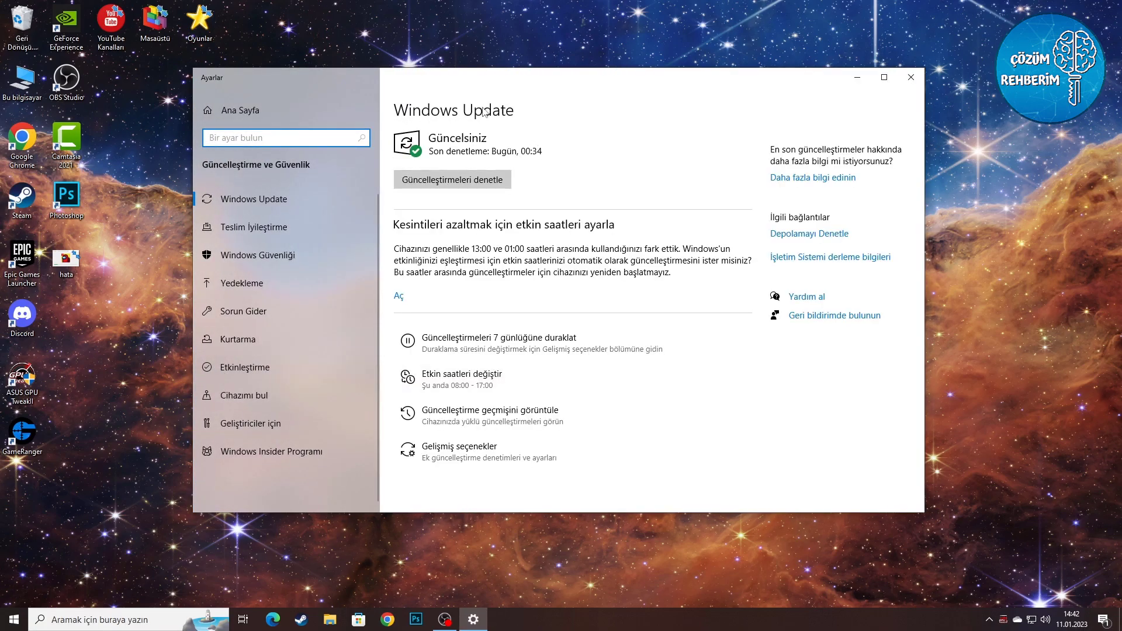
left_click(494, 184)
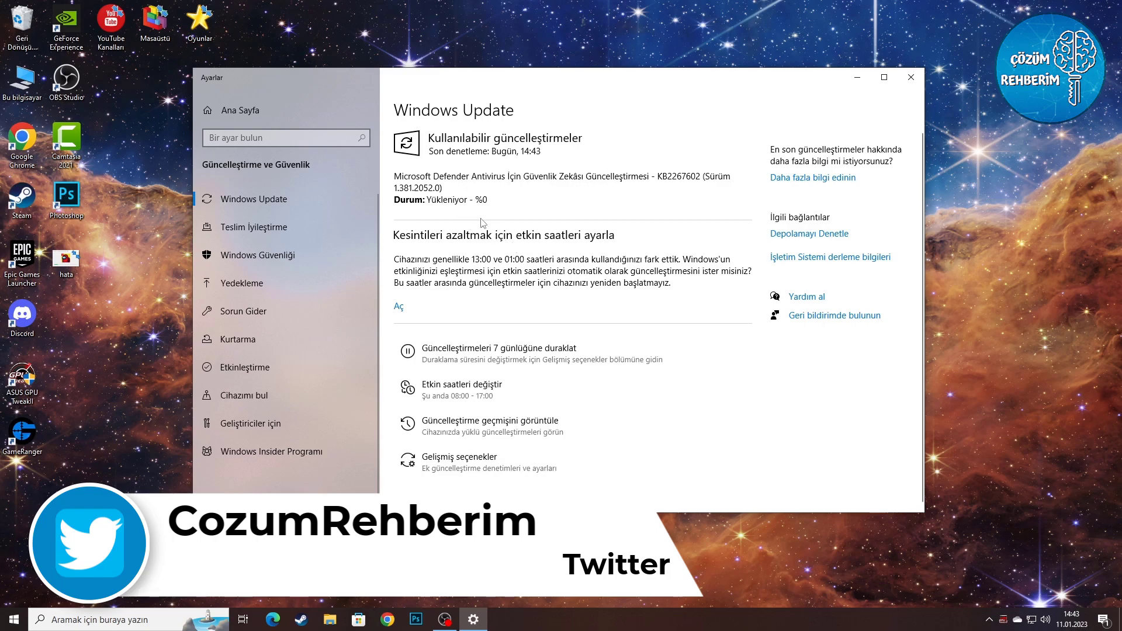
left_click(908, 82)
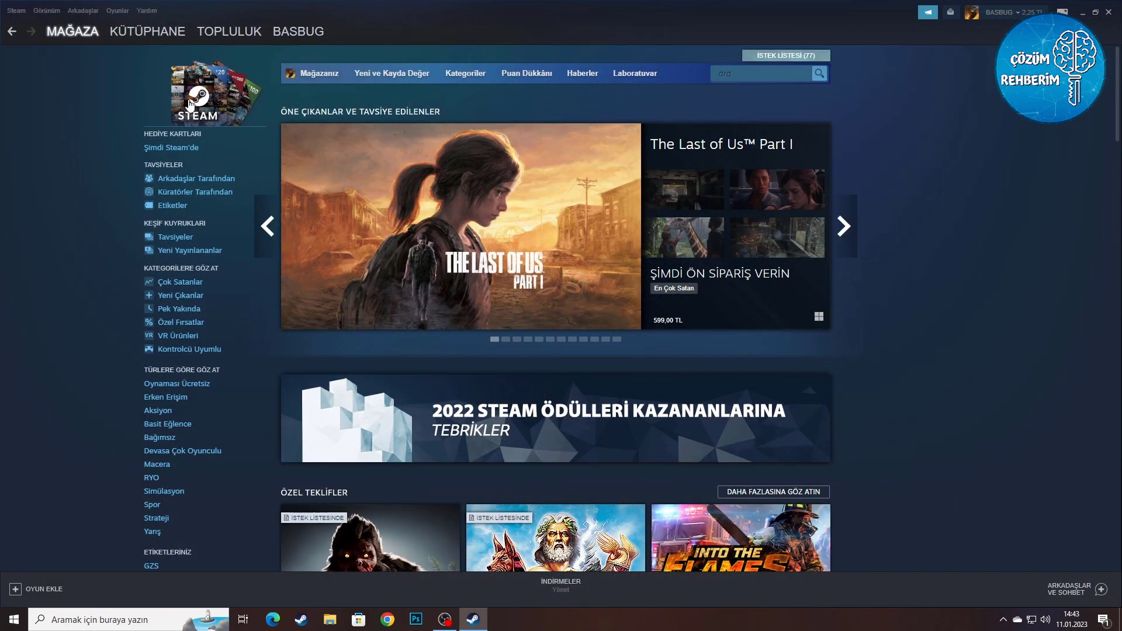
- Find Among Us in the Steam library and show the local files (Yerel Dosyalar) page of its properties
left_click(148, 33)
type("amon")
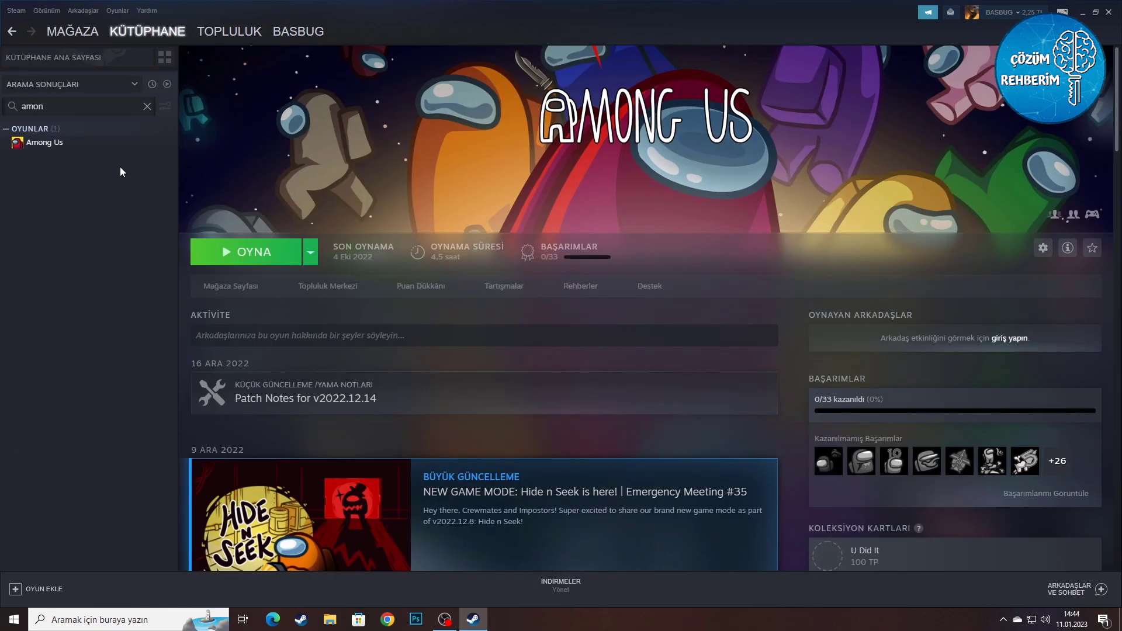
right_click(48, 145)
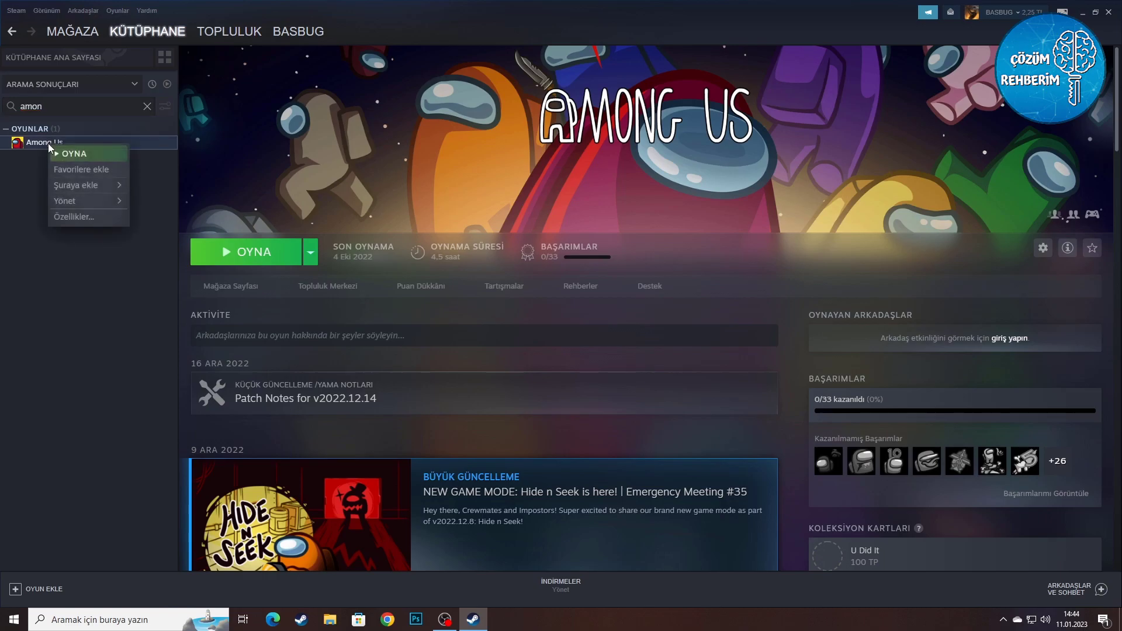
left_click(72, 219)
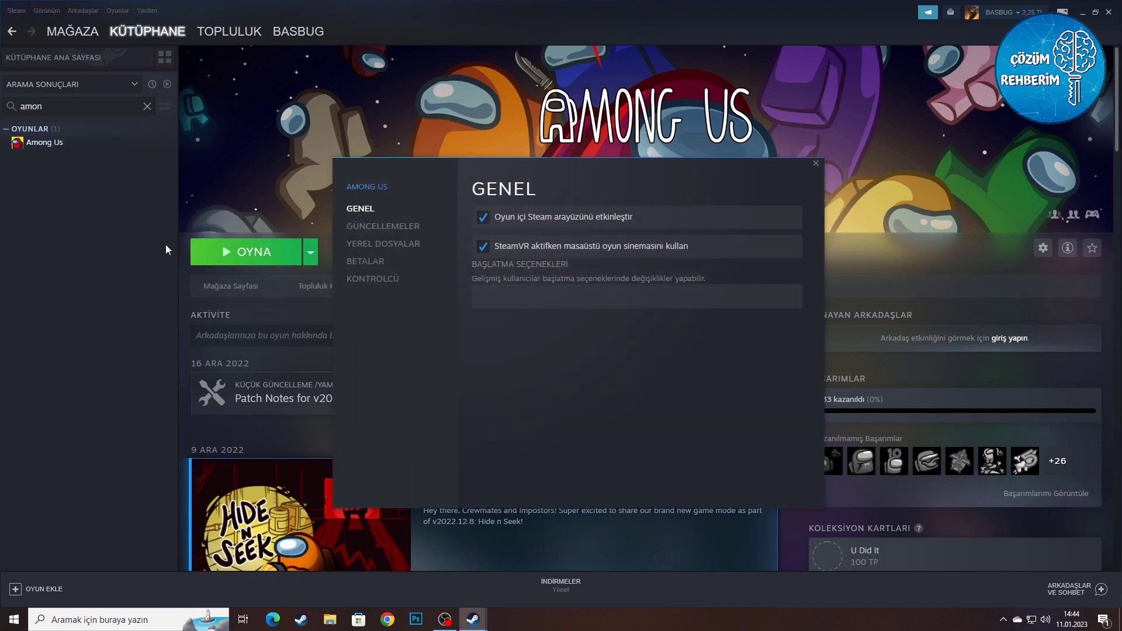
left_click(369, 248)
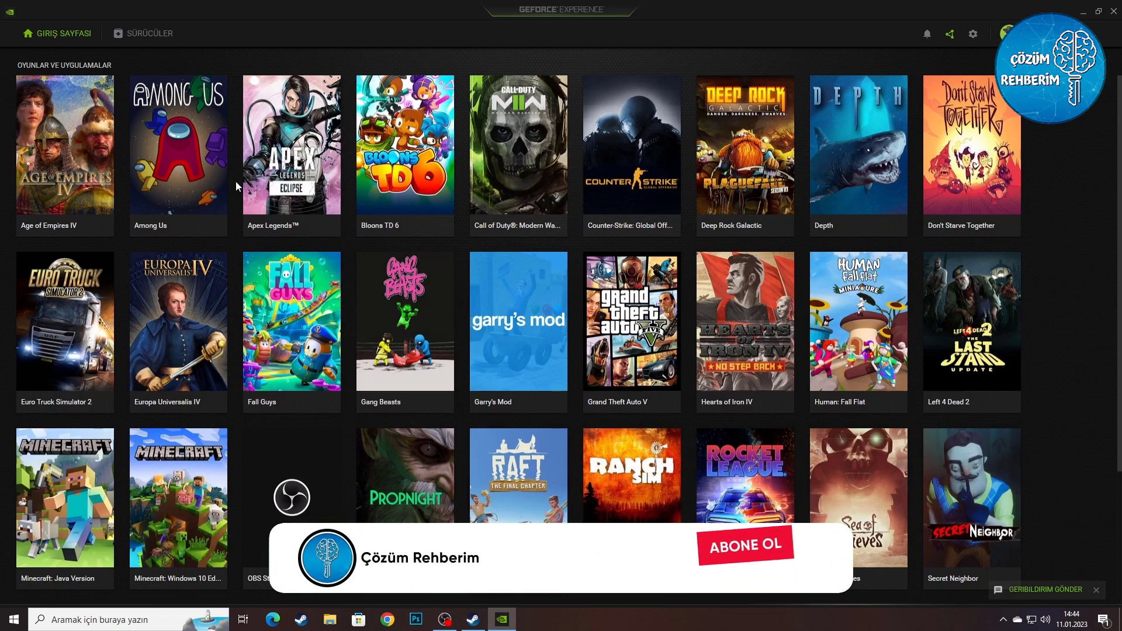
- Open the Among Us entry in GeForce Experience
left_click(199, 194)
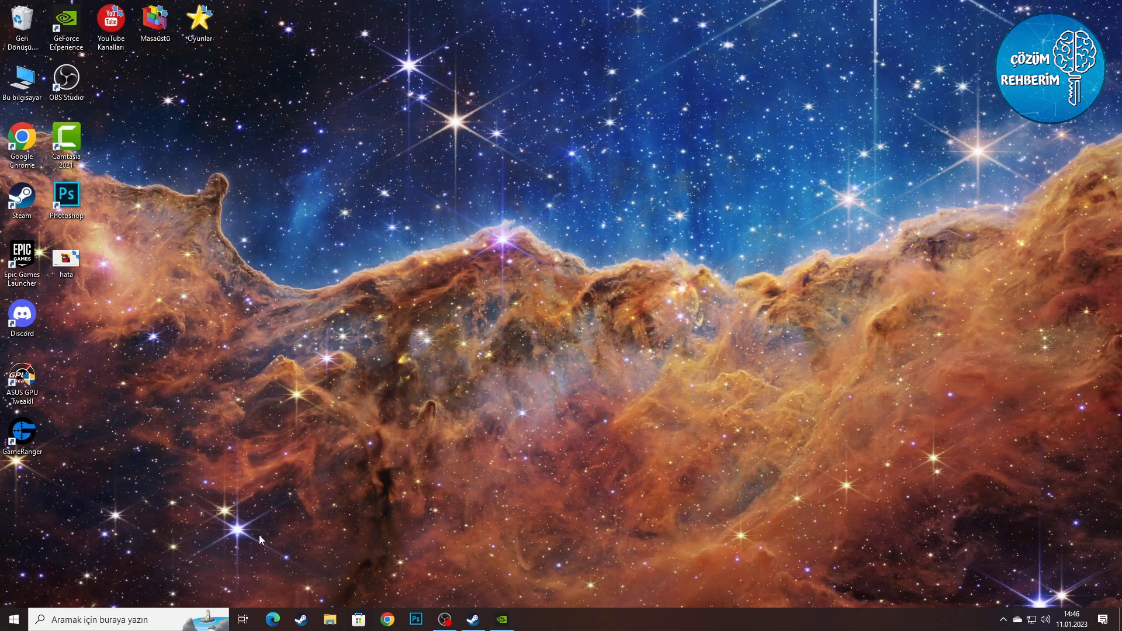
- In the advanced system settings, set the performance visual effects to "En iyi performans için ayarla"
left_click(110, 620)
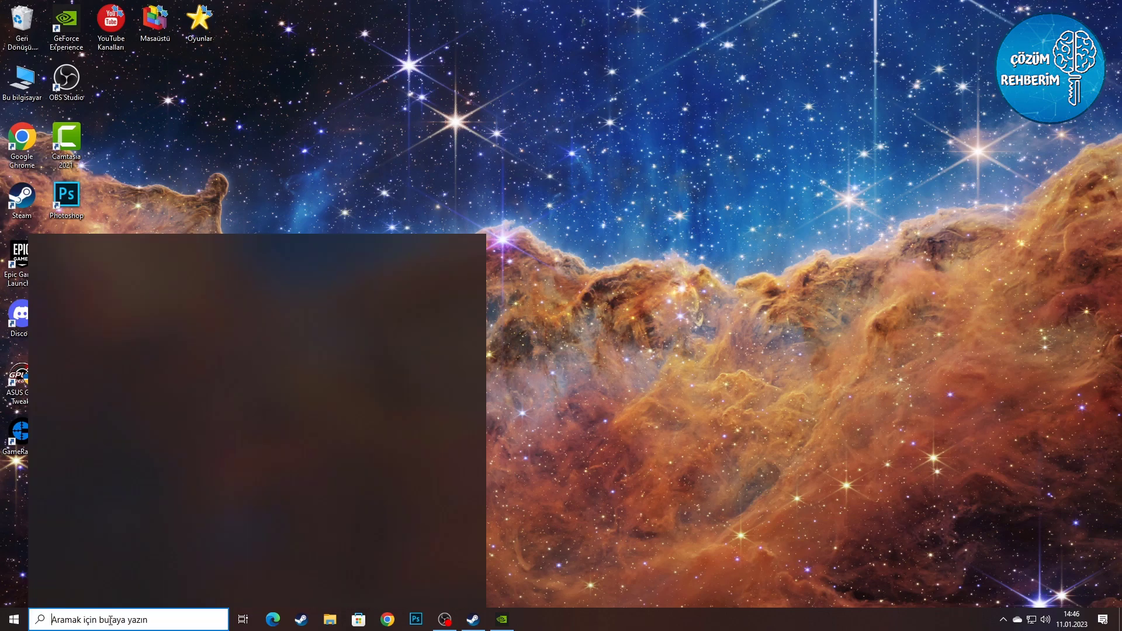
type("geli")
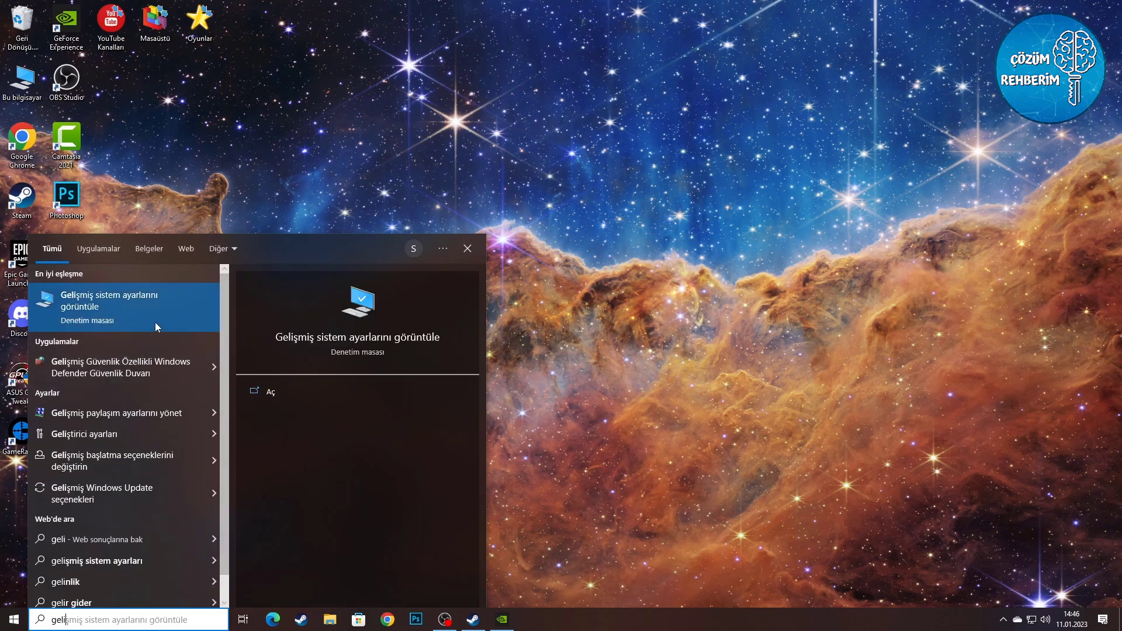
left_click(128, 307)
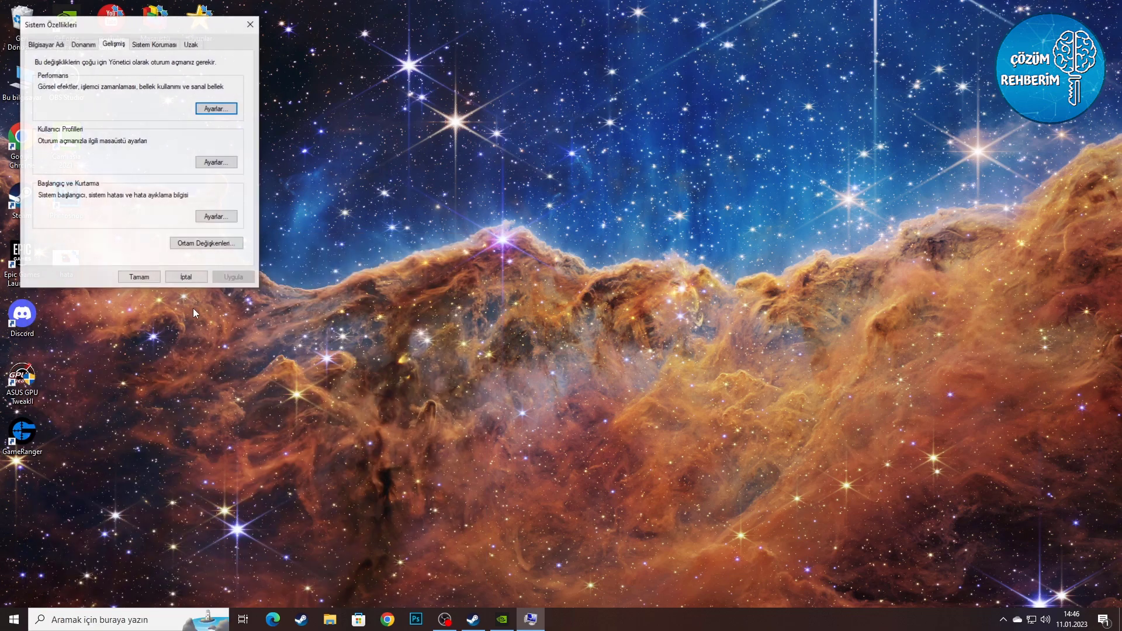
left_click_drag(82, 26, 513, 128)
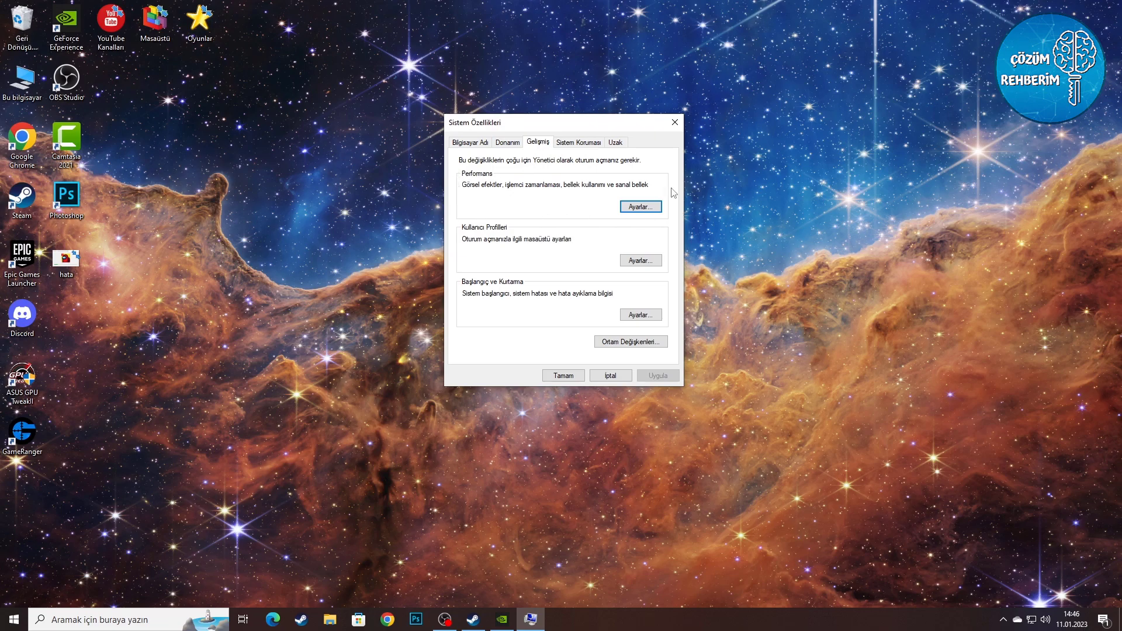
left_click(641, 208)
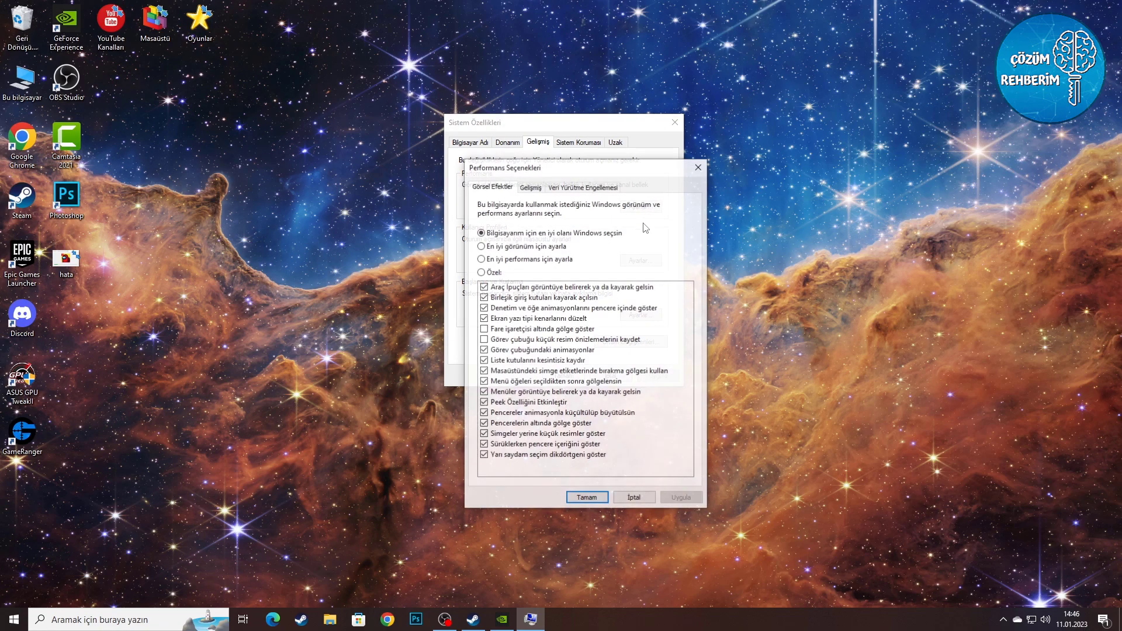
left_click_drag(583, 171, 440, 126)
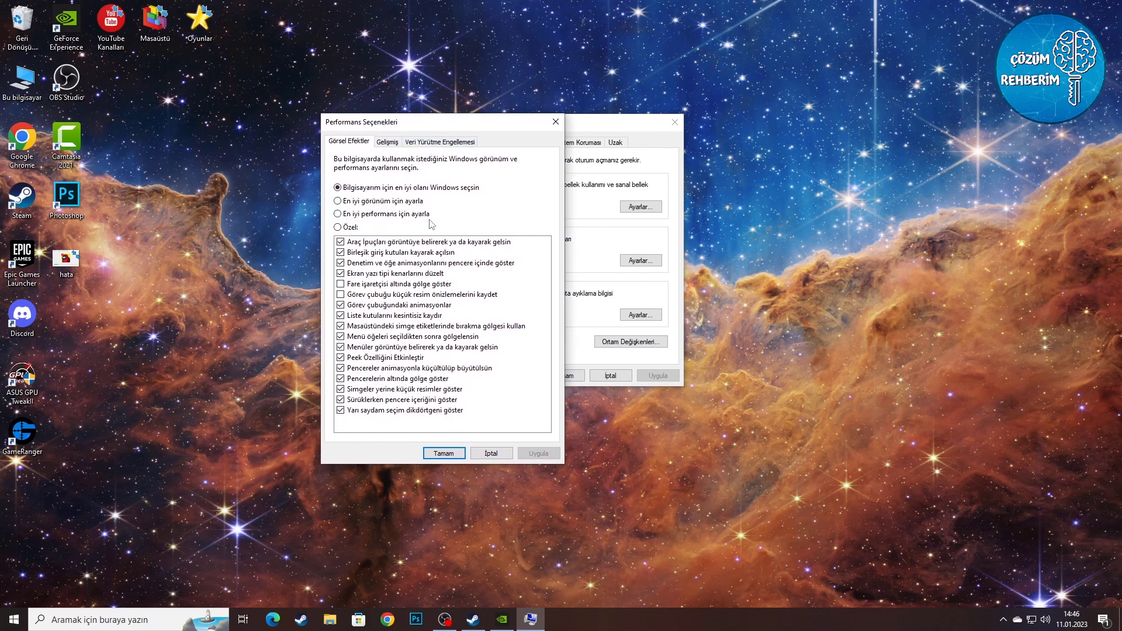
left_click(339, 215)
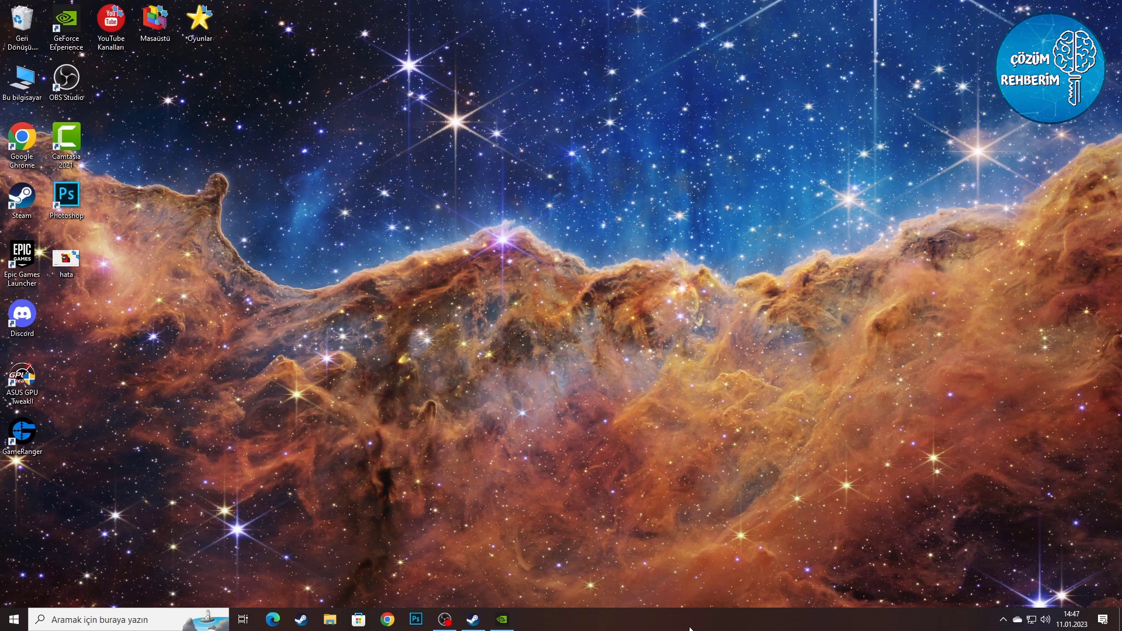
- Open the Windows power options through "Güç planı seçin", check which power plan is selected and close the window
left_click(117, 620)
type("g")
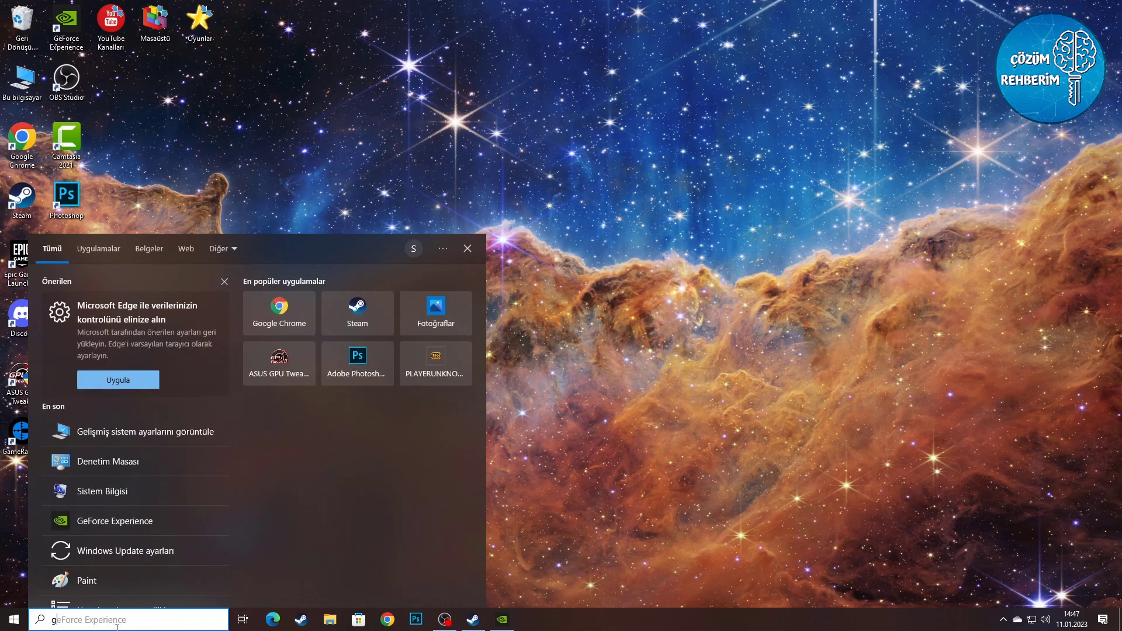
type("üç")
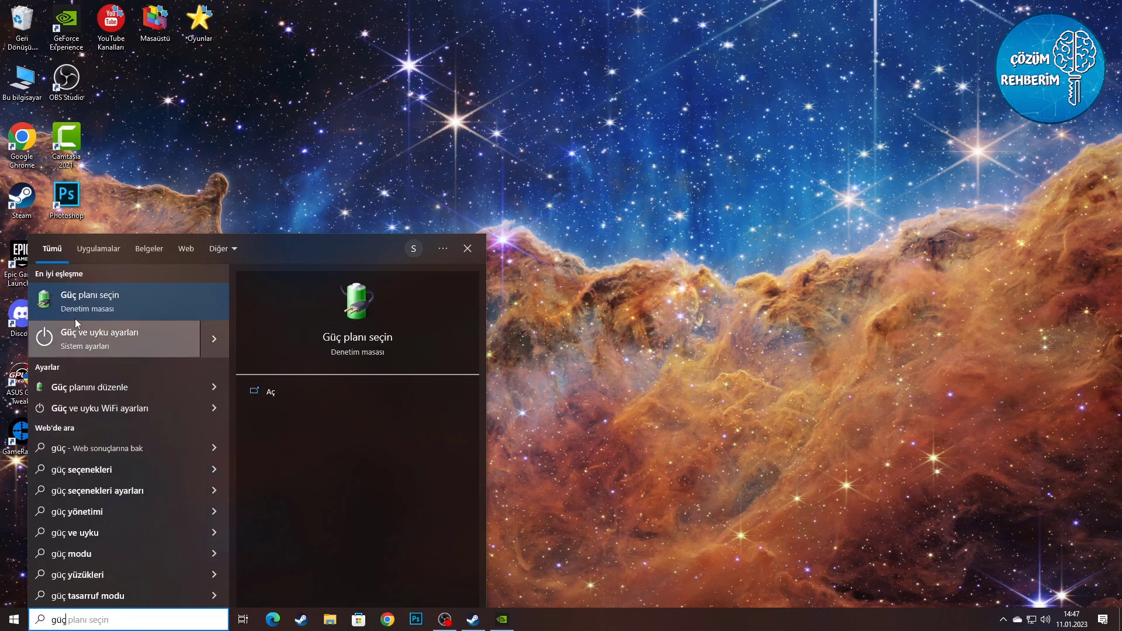
left_click(119, 308)
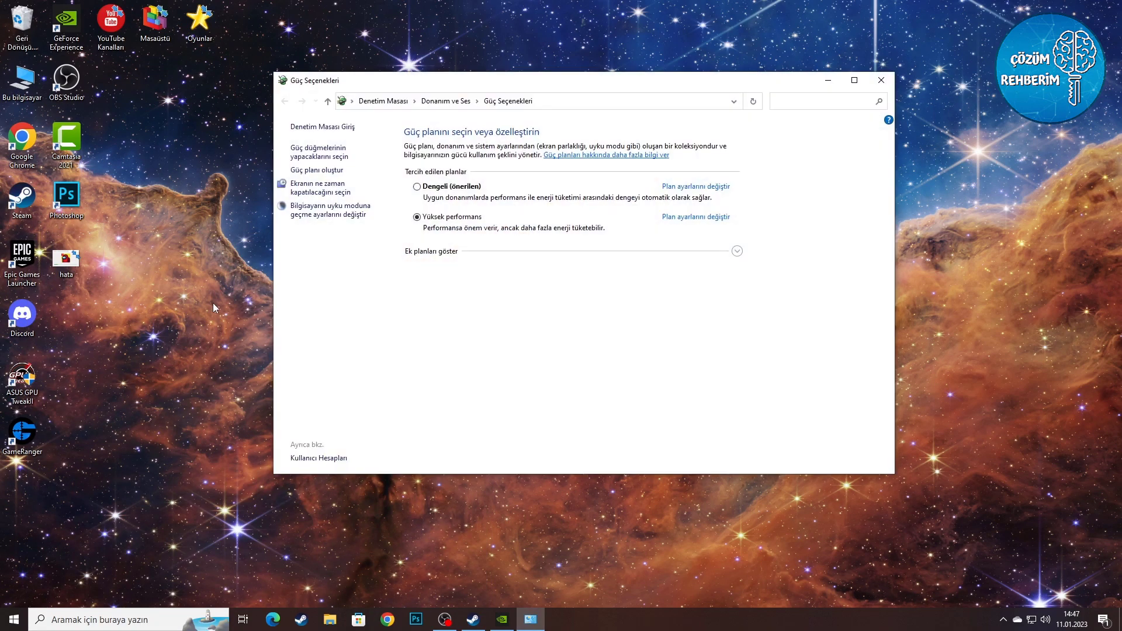
left_click_drag(430, 85, 406, 111)
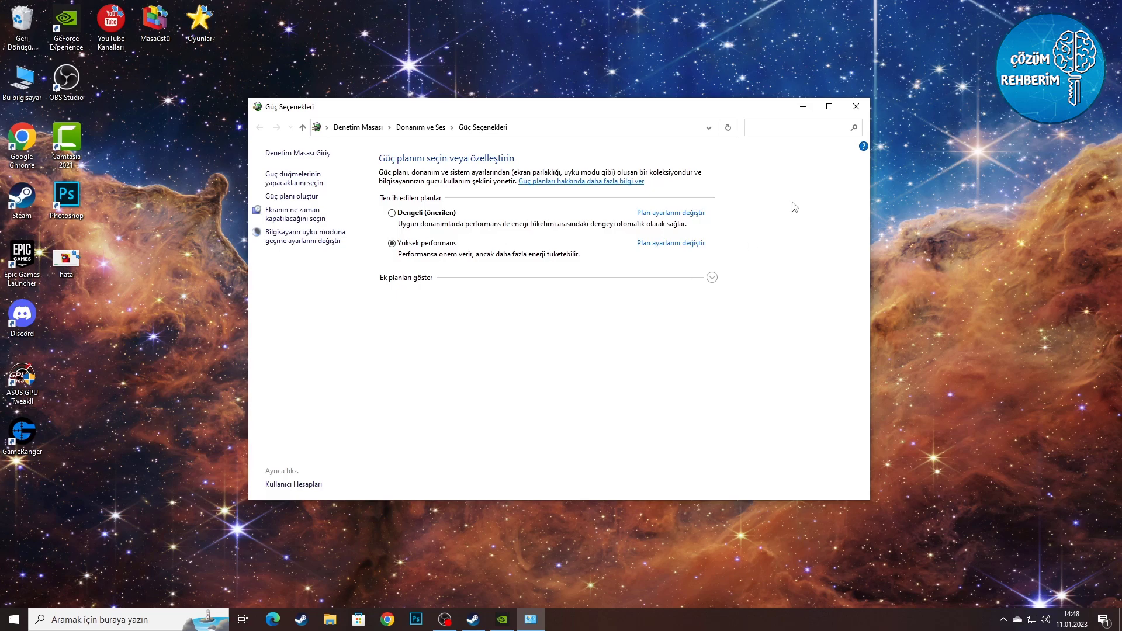
left_click(851, 111)
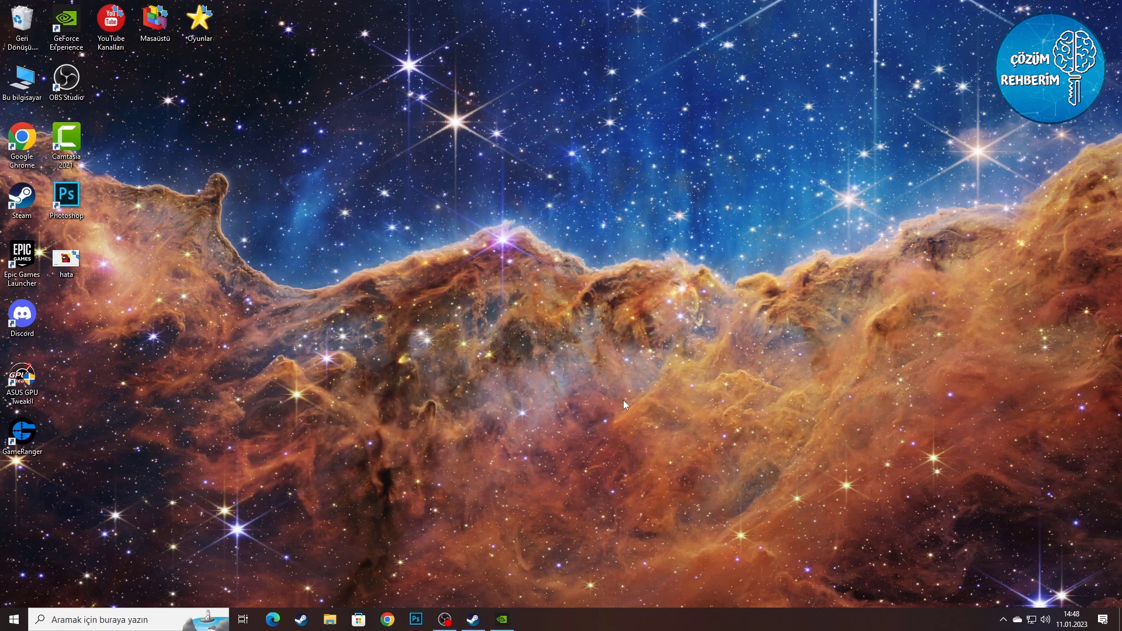
- Switch to Steam and open the Among Us installation folder from the local files page of the game's properties
left_click(473, 619)
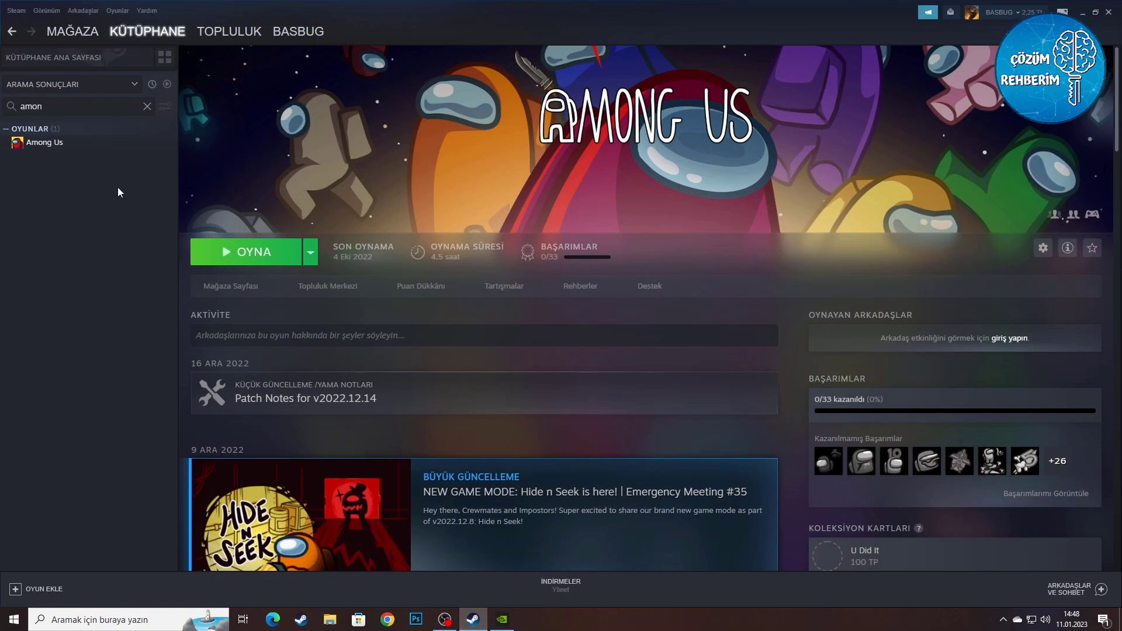
left_click(45, 145)
right_click(50, 151)
left_click(83, 222)
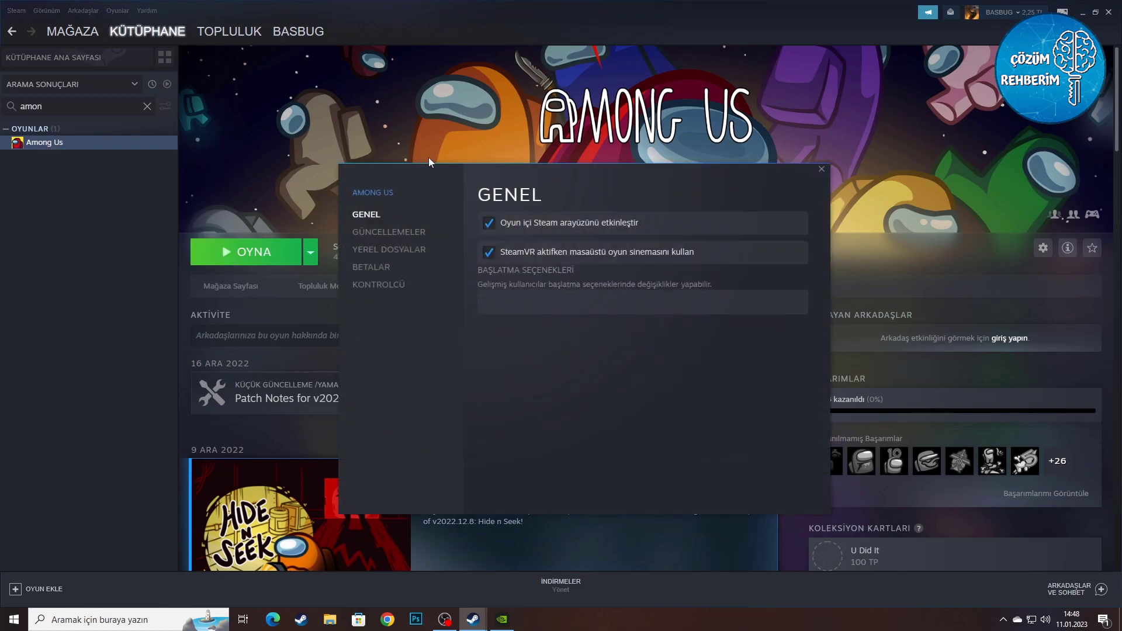
left_click(395, 250)
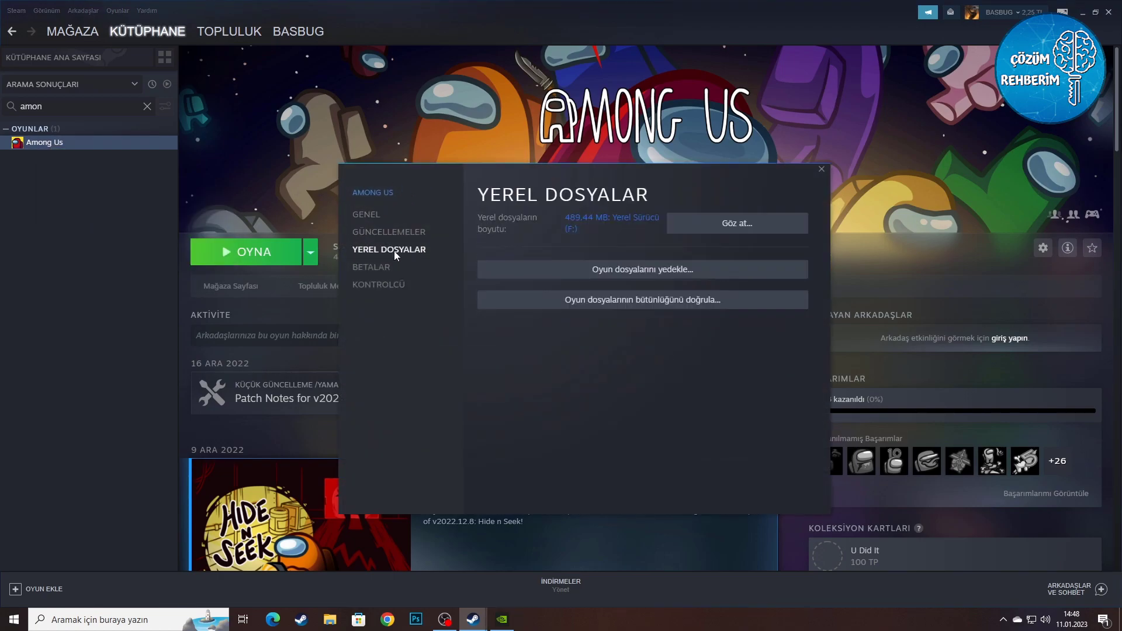
left_click(761, 220)
left_click_drag(493, 49, 482, 92)
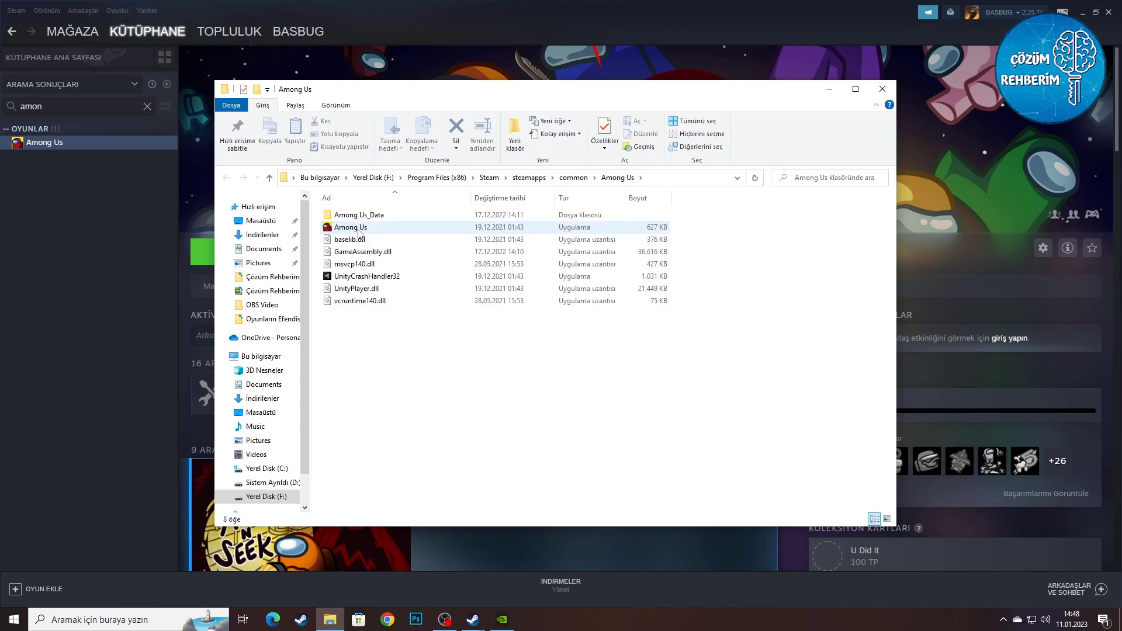
- Set the Among Us application file to always run as administrator in its compatibility properties
left_click(358, 233)
right_click(358, 230)
left_click(429, 499)
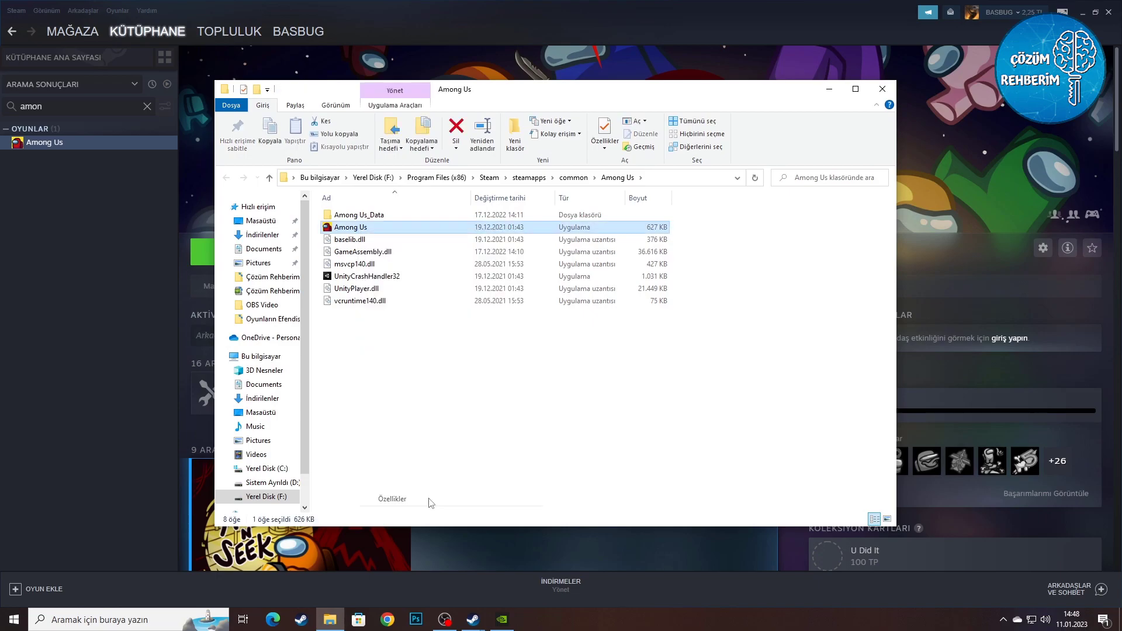
left_click_drag(409, 240, 524, 180)
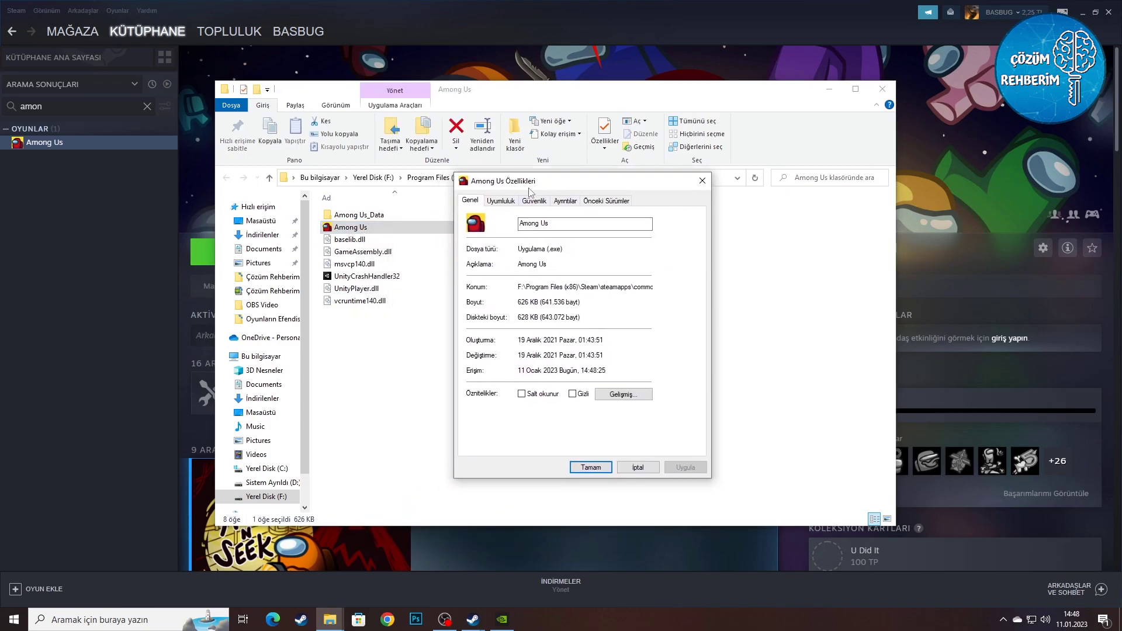
left_click(501, 200)
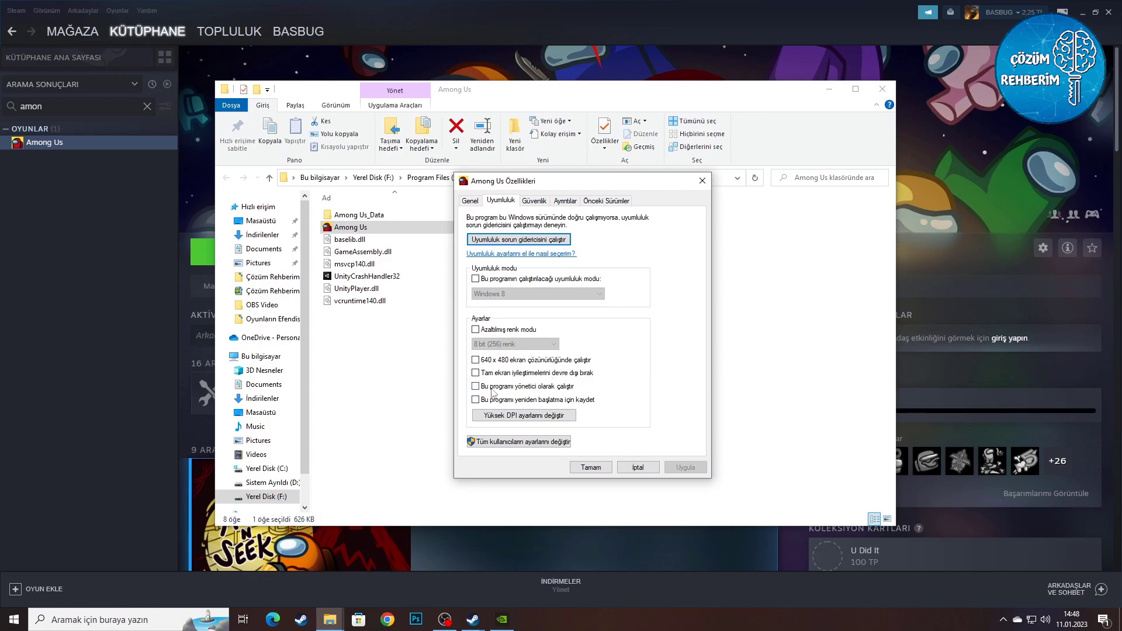
left_click(529, 387)
left_click(597, 473)
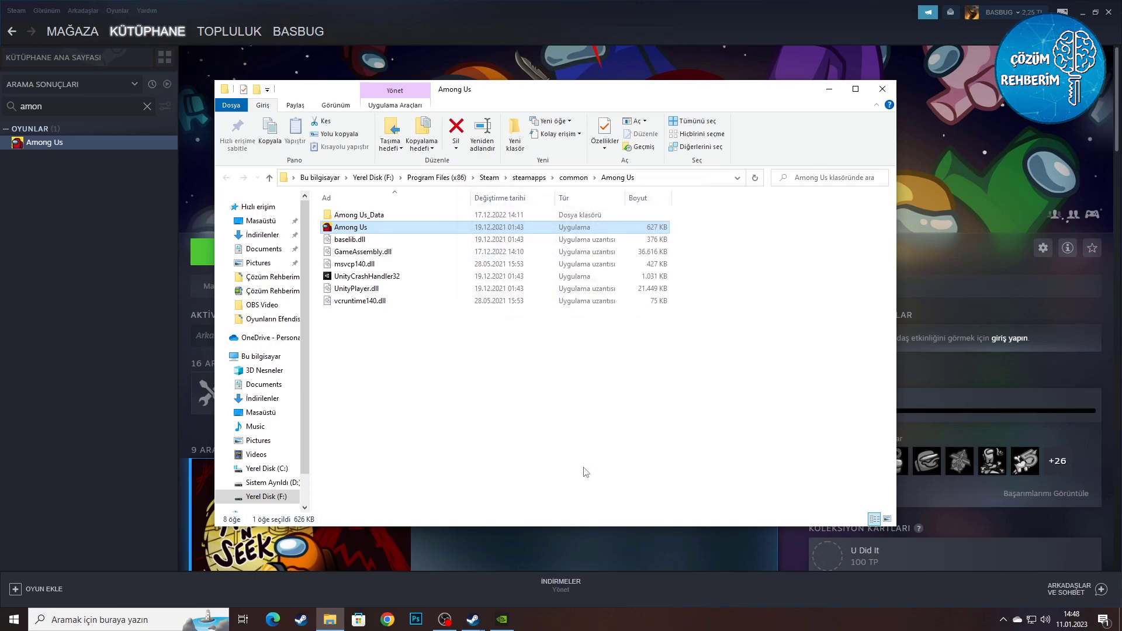
- Open boot.config from the Among Us_Data folder in Notepad (Not Defteri), keeping it as the default app for .config files
left_click(503, 379)
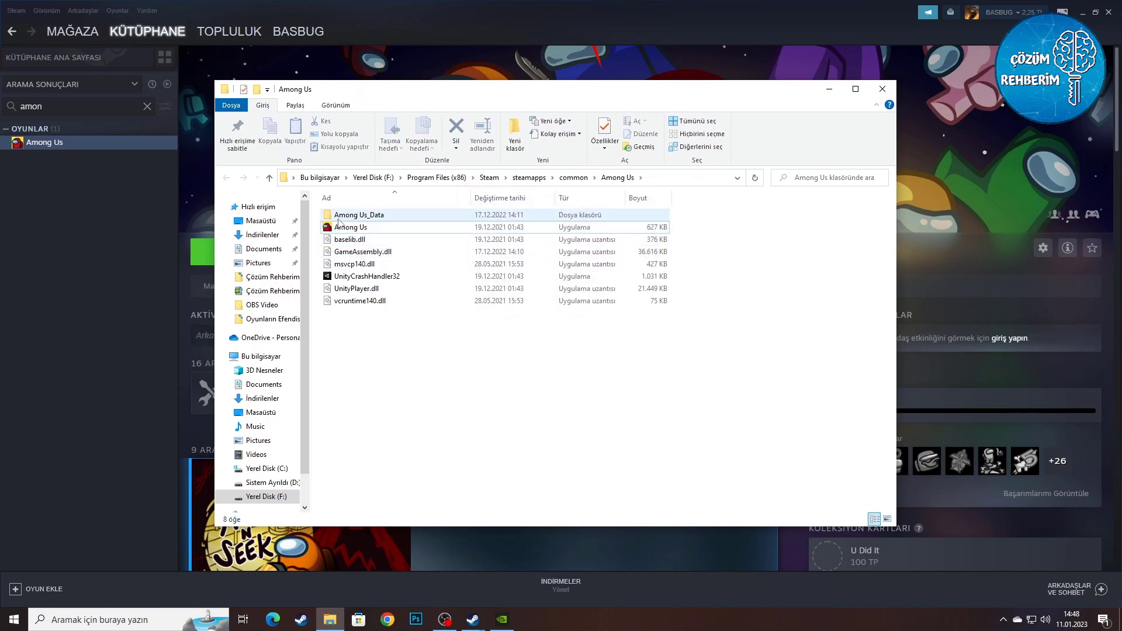
double_click(370, 217)
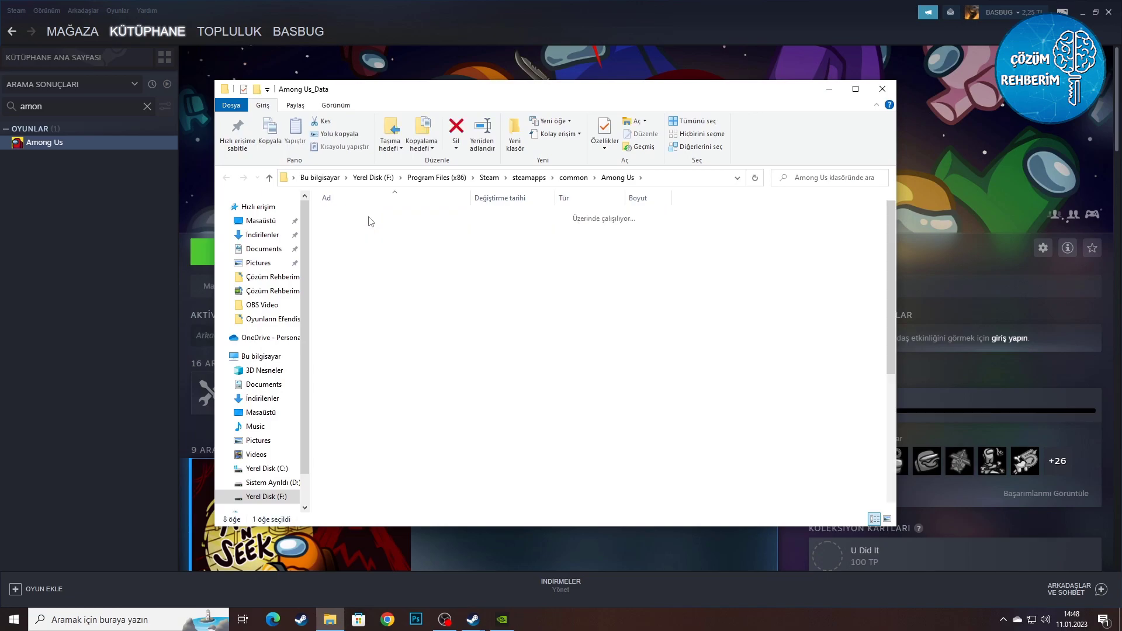
left_click(360, 280)
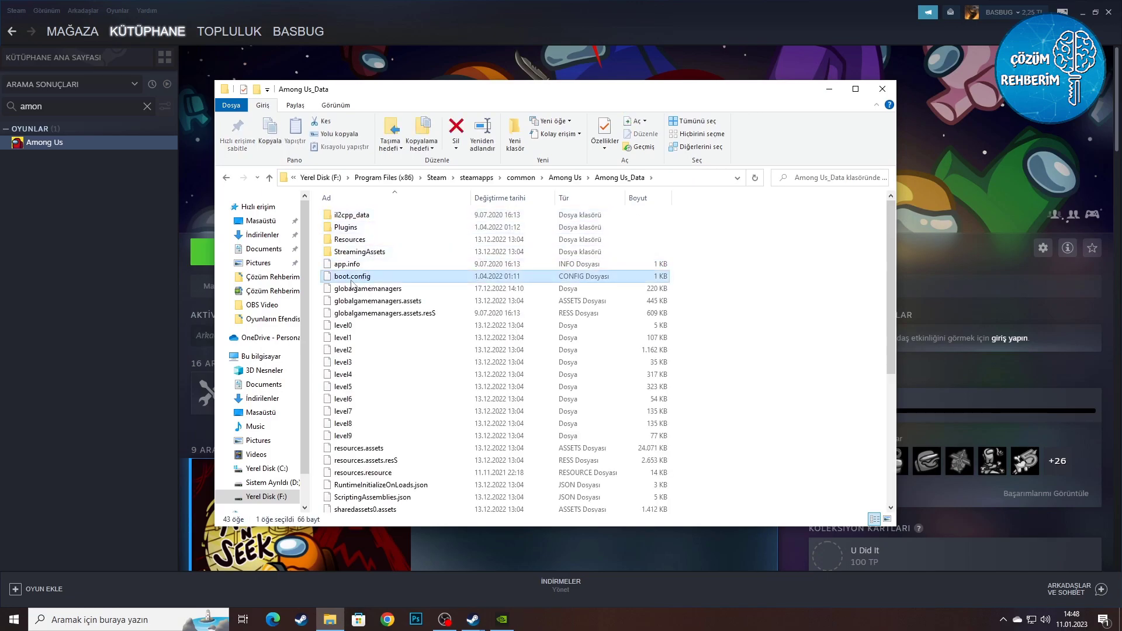
right_click(362, 283)
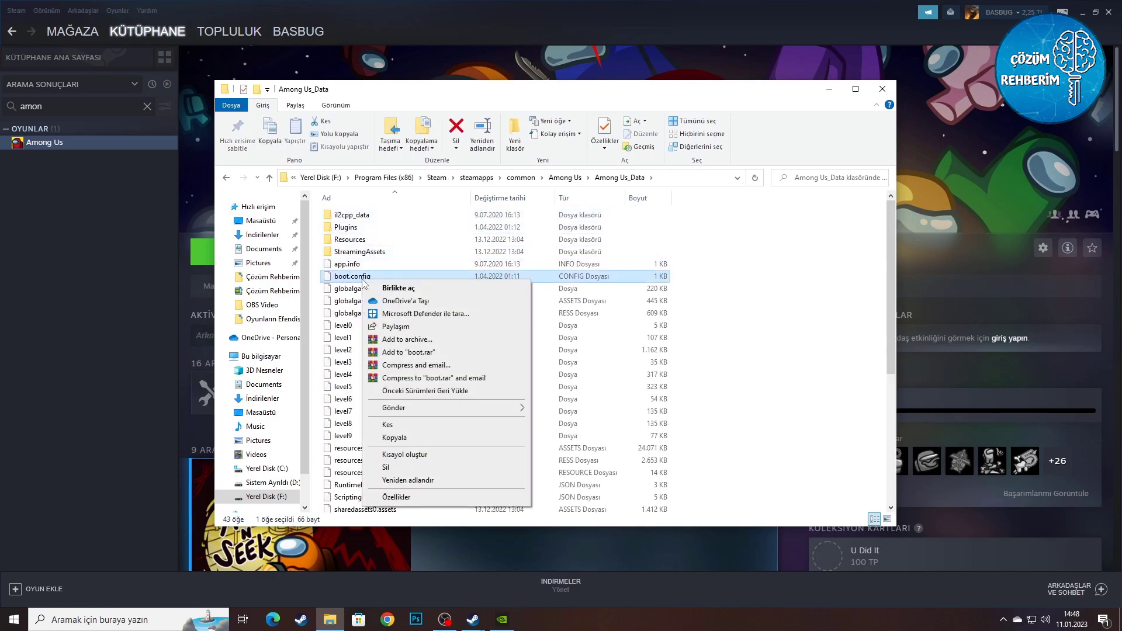
left_click(379, 290)
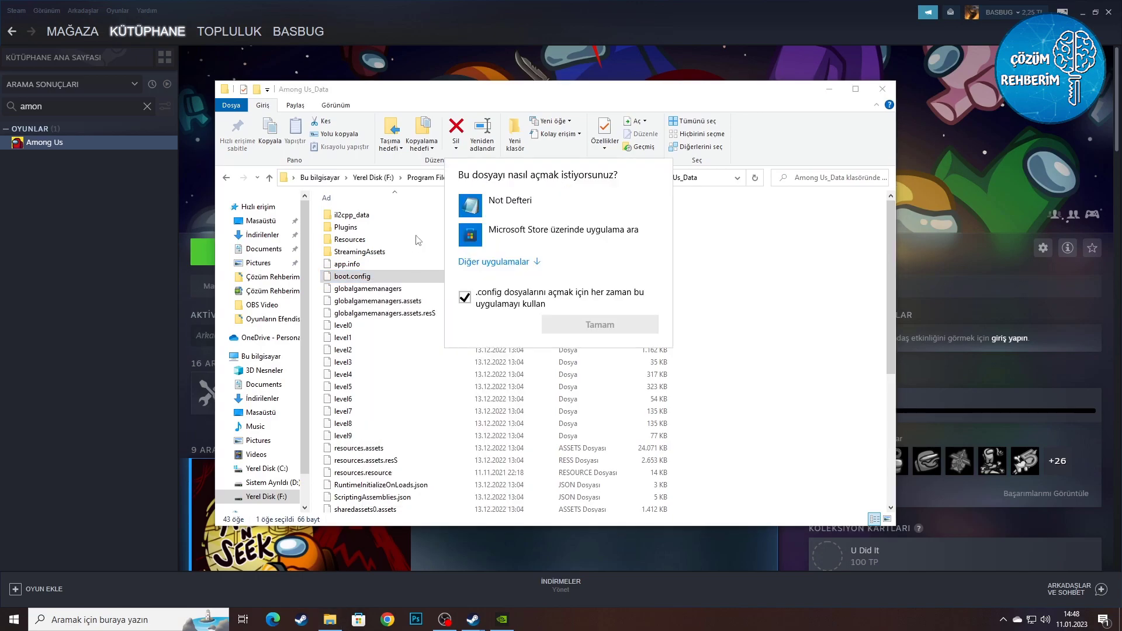
left_click(525, 266)
scroll(526, 321, "down", 3)
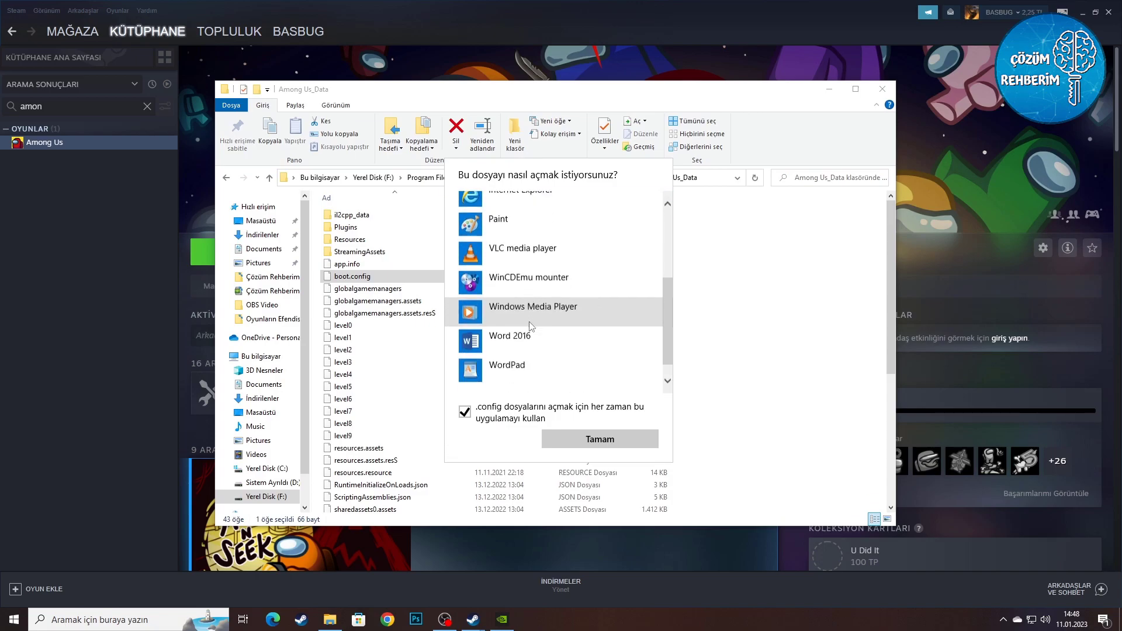
scroll(527, 324, "up", 3)
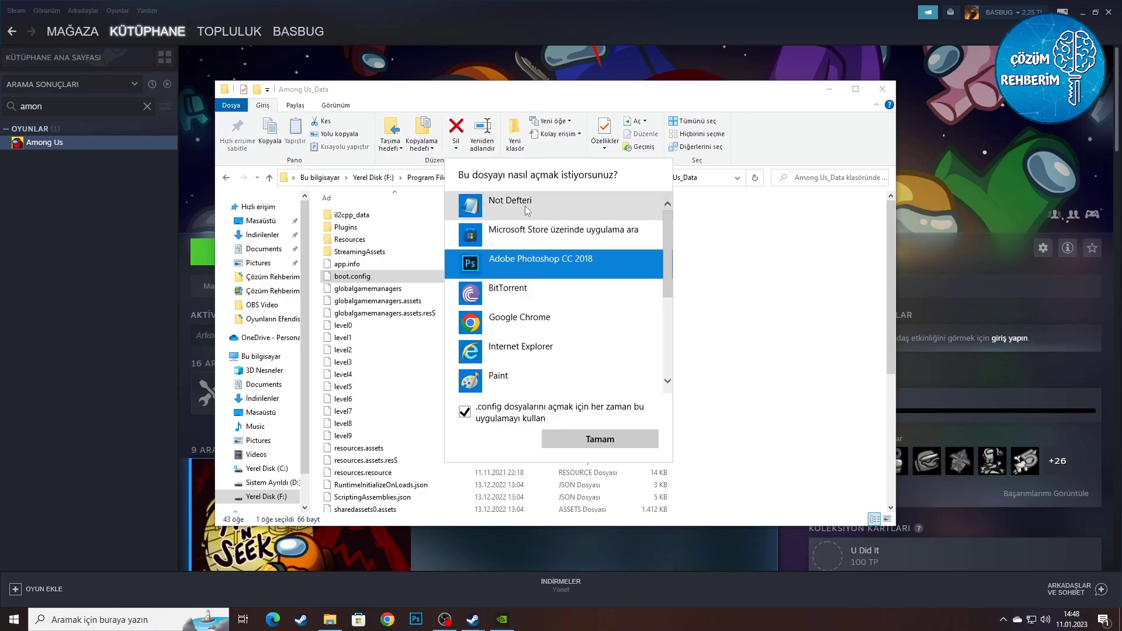
double_click(528, 205)
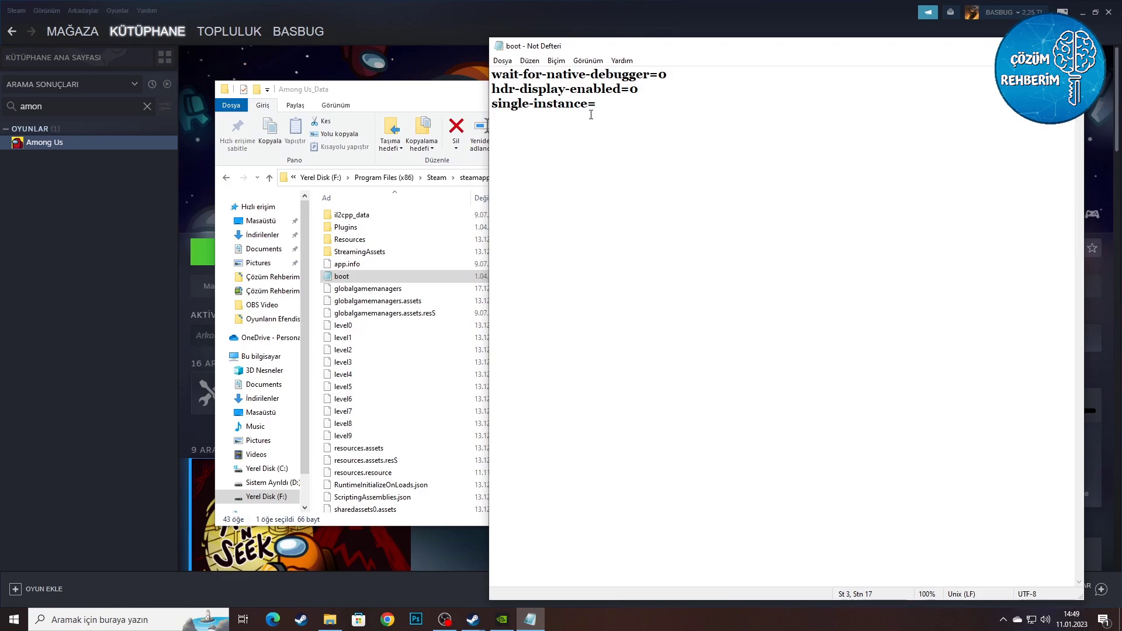
- Add the line "force-d3d11-bltblt-mode=" below single-instance= in boot.config and keep the file open
key("Return")
type("force-d3d11-bltblt-mode=")
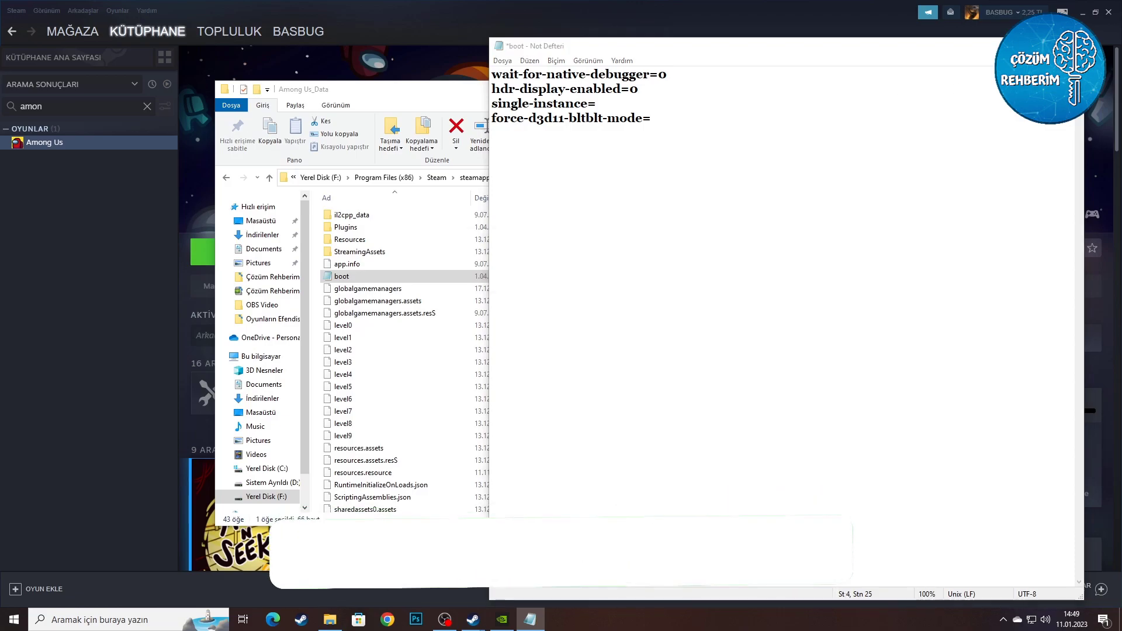
key("alt+F4")
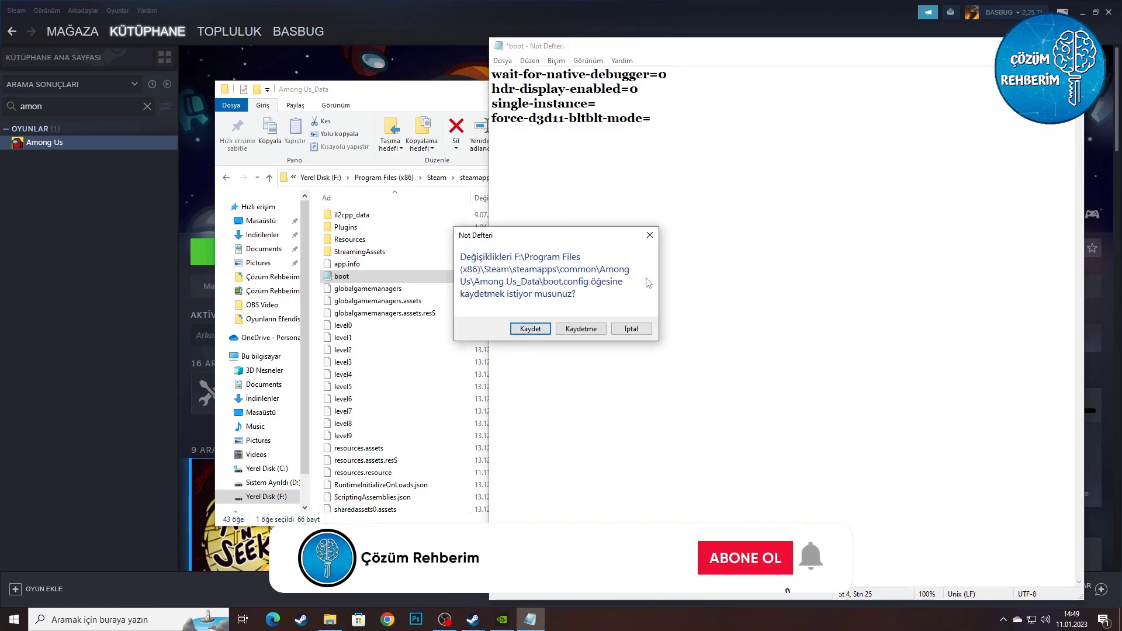
left_click(649, 240)
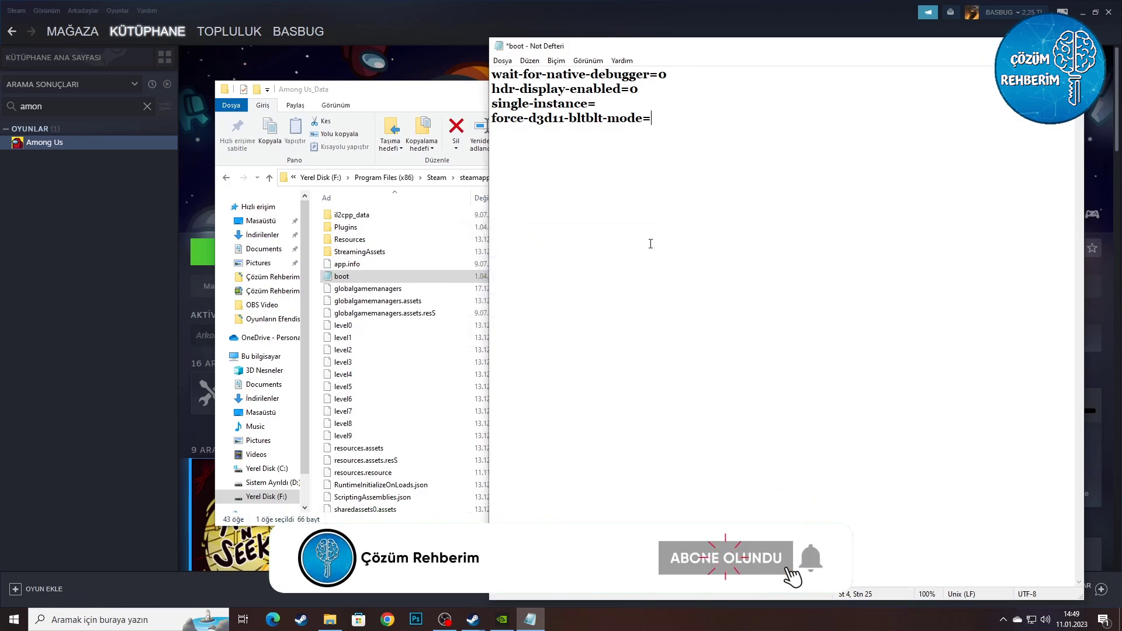